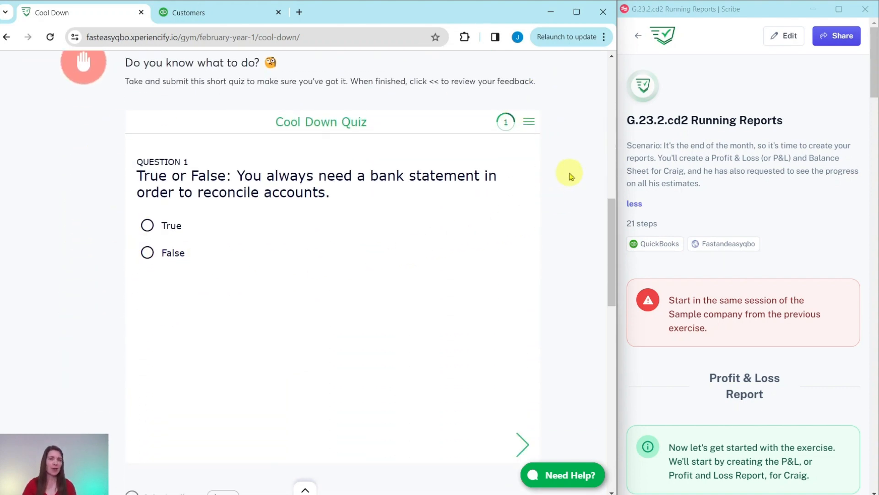
# Step: Switch to QuickBooks and open the Profit and Loss report from the favorite reports
pyautogui.scroll(-7, 578, 165)
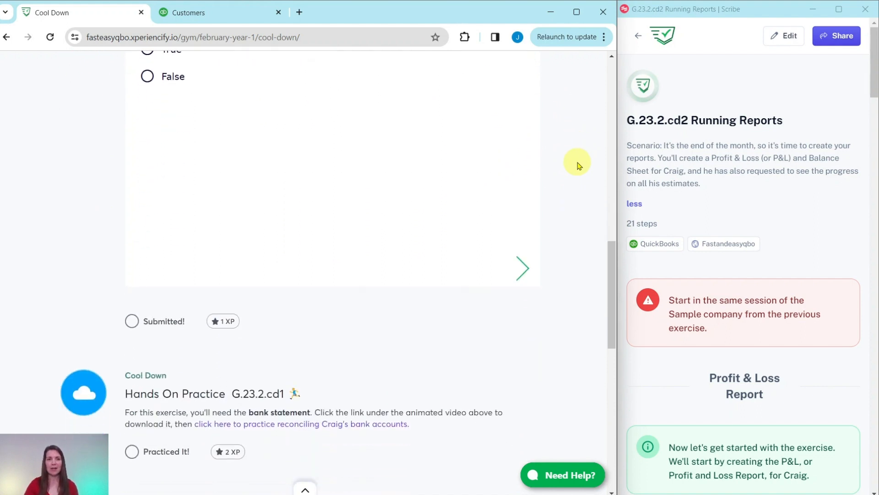
pyautogui.scroll(-1, 578, 166)
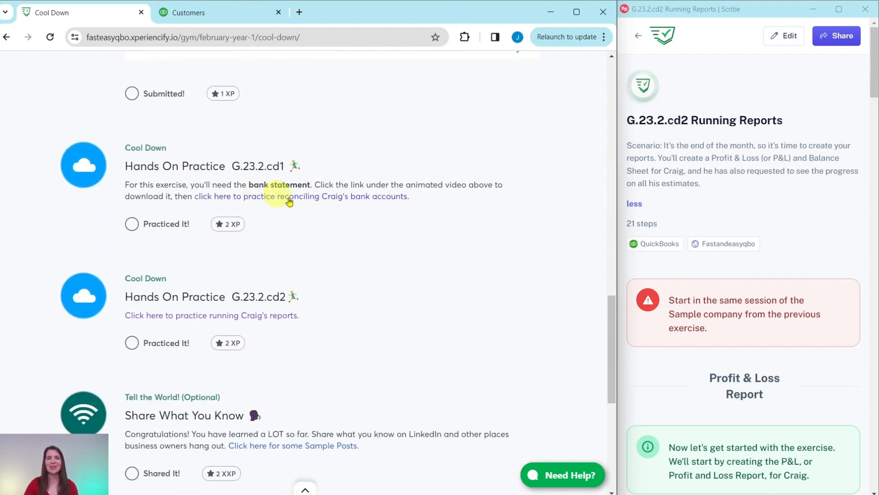
pyautogui.scroll(-2, 286, 312)
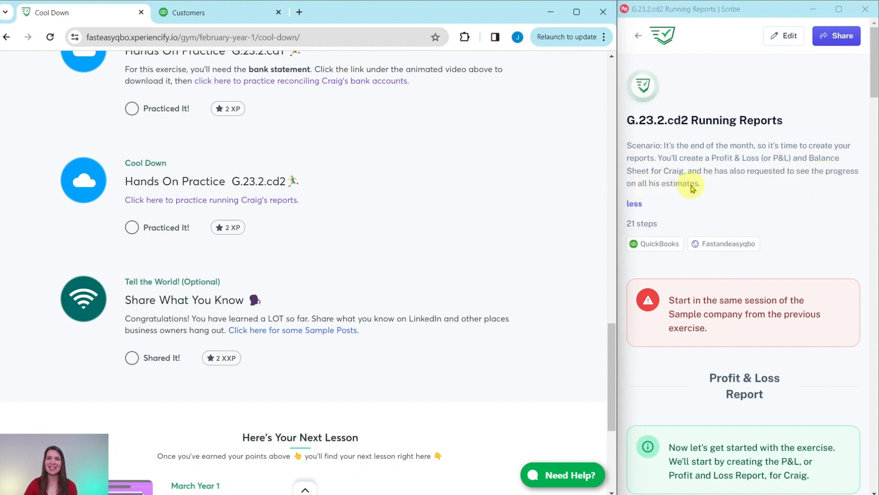
pyautogui.scroll(-4, 715, 179)
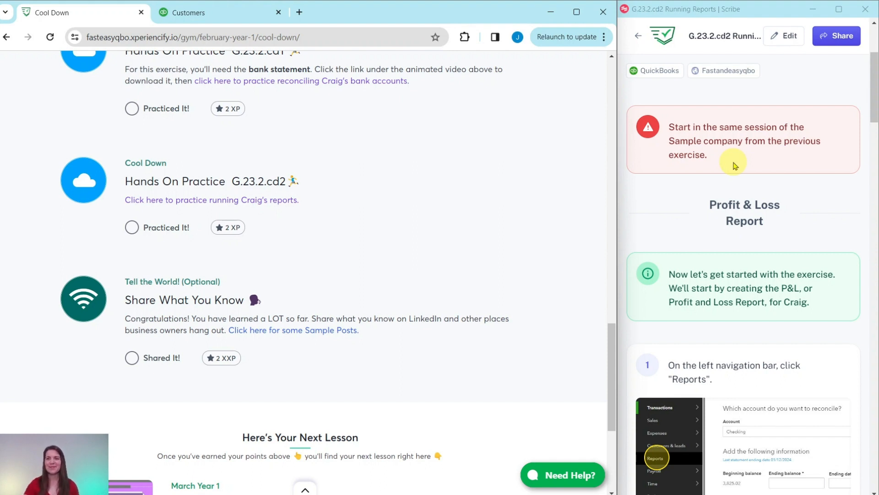
pyautogui.scroll(-2, 735, 165)
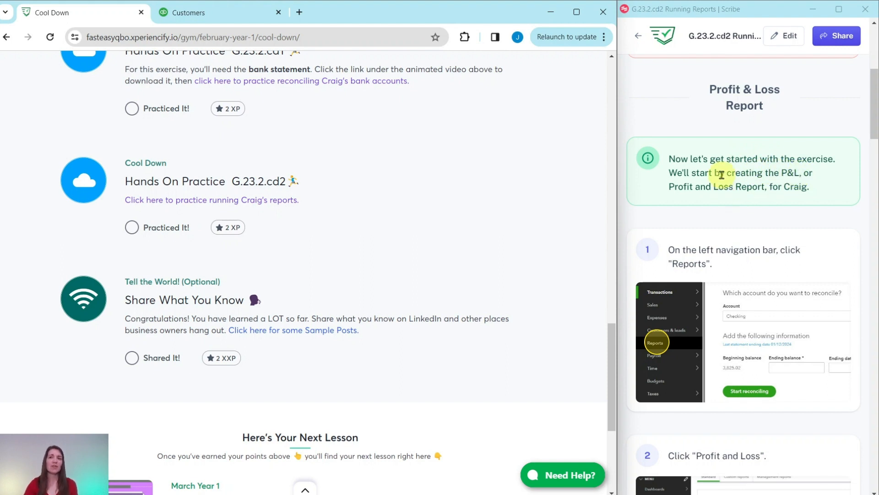
pyautogui.click(209, 17)
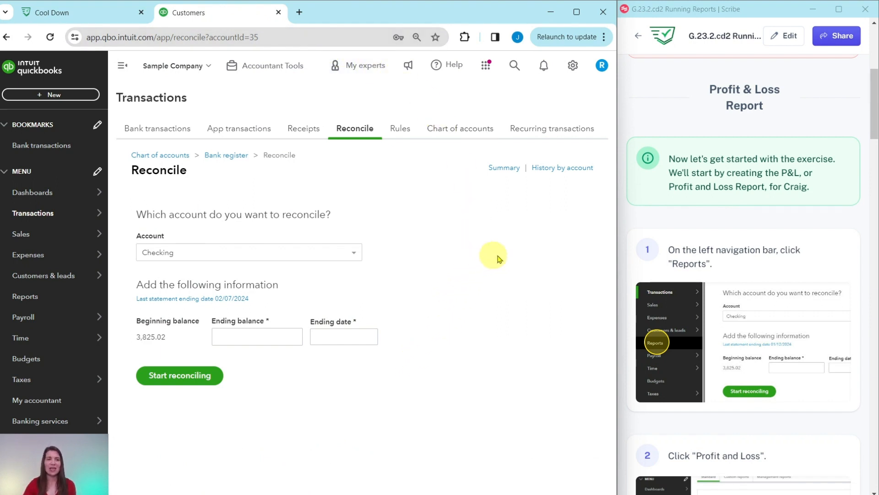
pyautogui.scroll(-3, 772, 220)
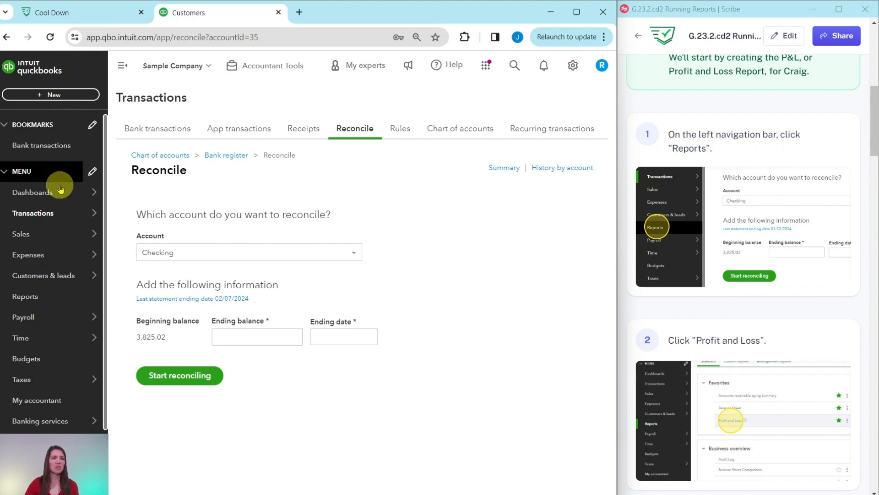
pyautogui.moveTo(61, 187)
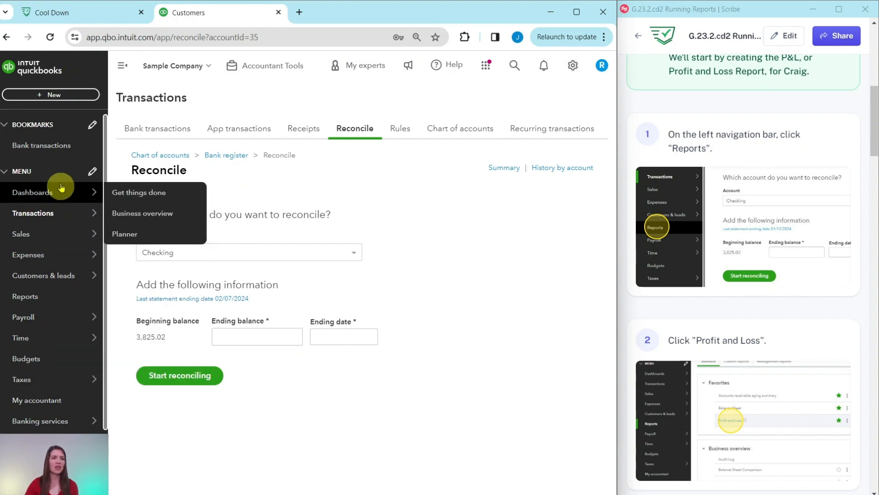
pyautogui.click(25, 298)
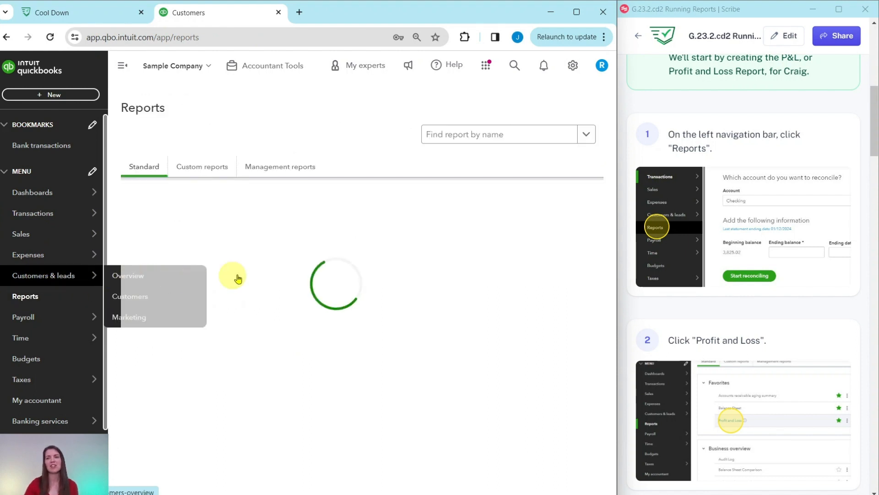
pyautogui.scroll(-5, 712, 271)
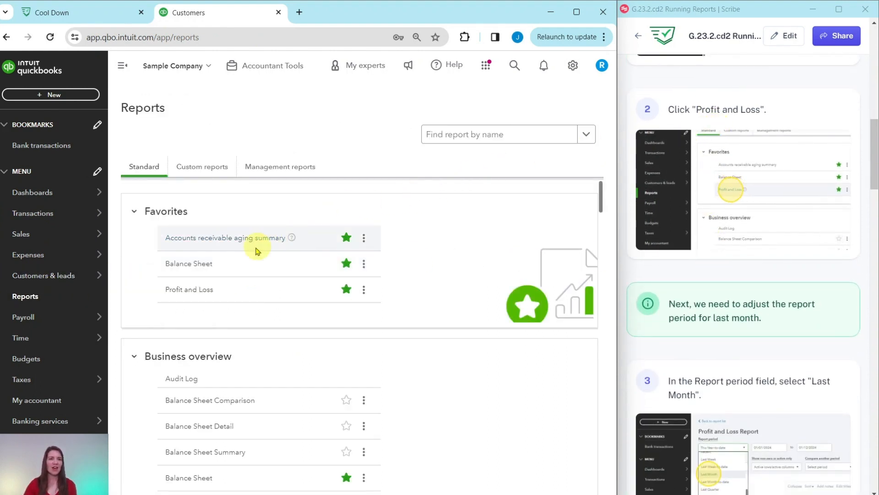
pyautogui.click(190, 290)
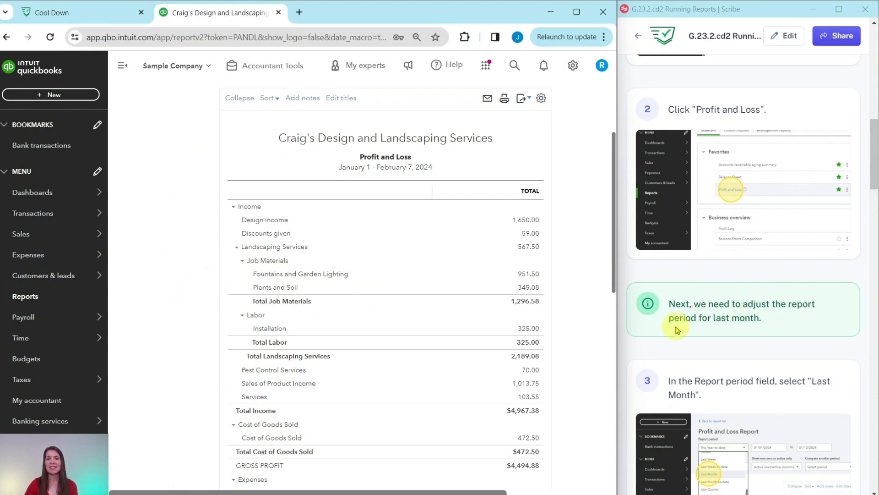
# Step: Set the Profit and Loss report period to Last Month and run the report
pyautogui.scroll(-1, 759, 364)
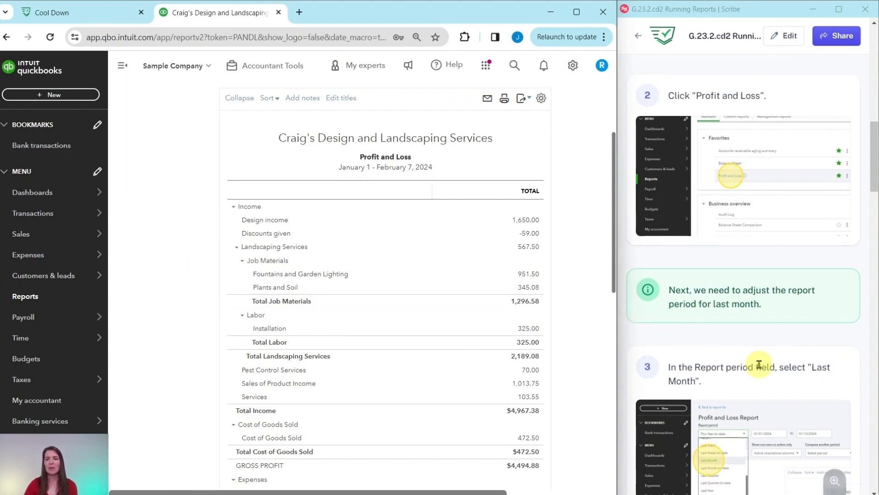
pyautogui.scroll(-2, 759, 364)
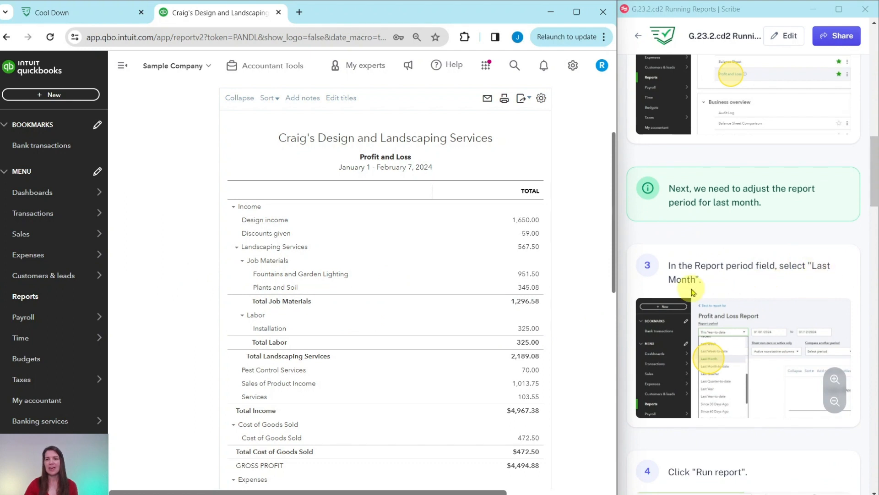
pyautogui.scroll(3, 170, 281)
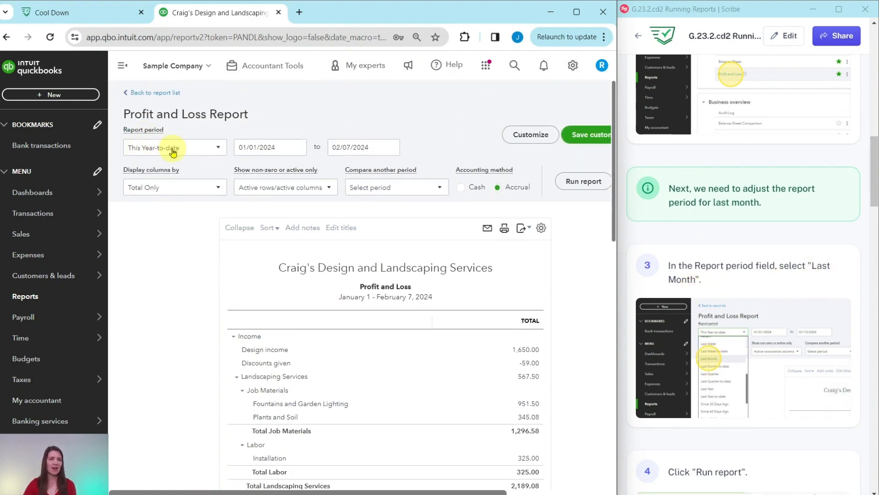
pyautogui.click(213, 150)
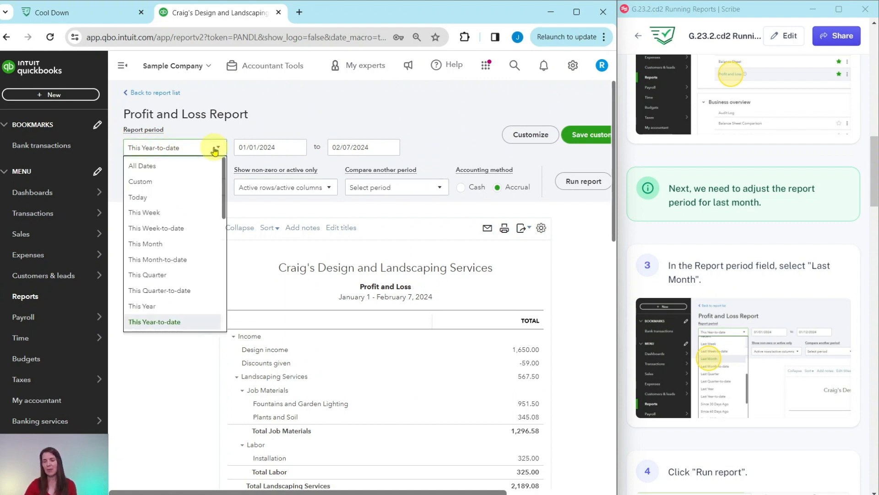
pyautogui.scroll(-4, 196, 188)
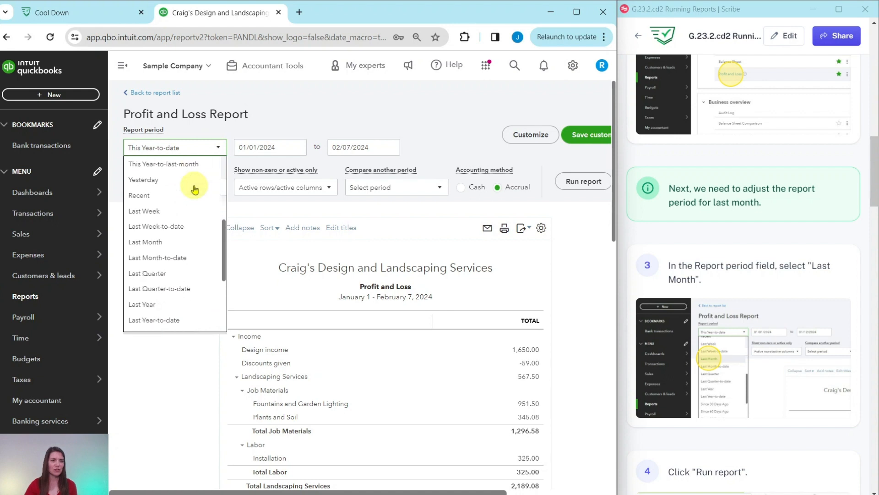
pyautogui.scroll(-2, 195, 189)
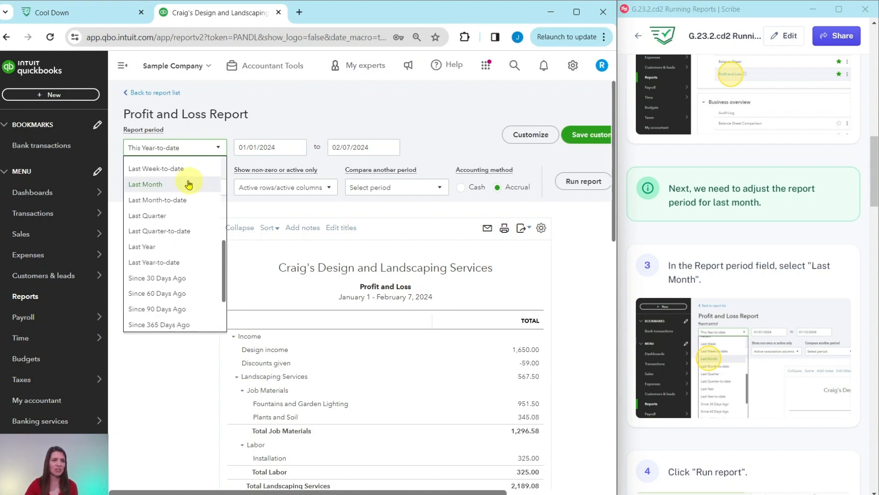
pyautogui.click(151, 189)
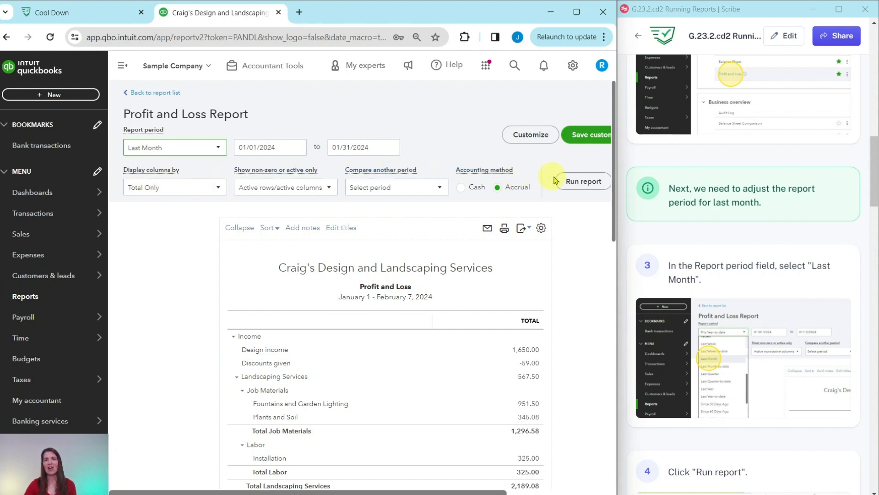
pyautogui.click(570, 181)
pyautogui.scroll(-3, 583, 202)
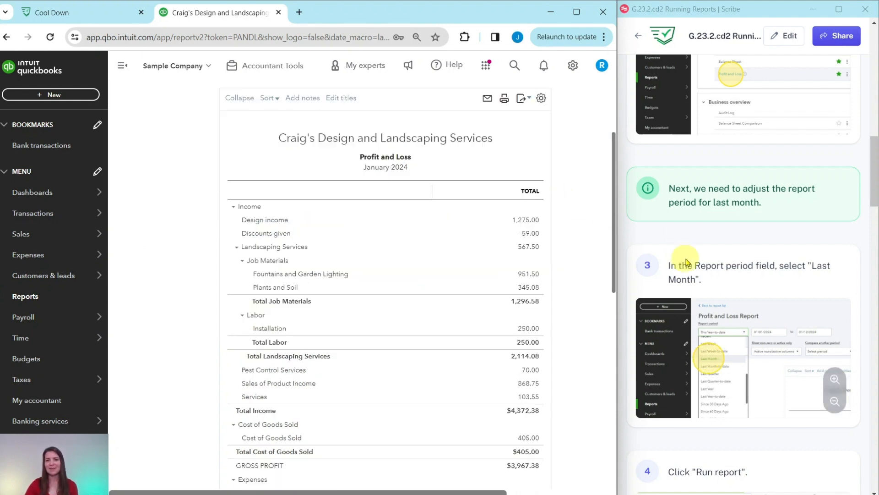
# Step: Look at the export options available for the Profit and Loss report, leaving it unexported
pyautogui.scroll(-3, 705, 260)
pyautogui.scroll(-9, 706, 260)
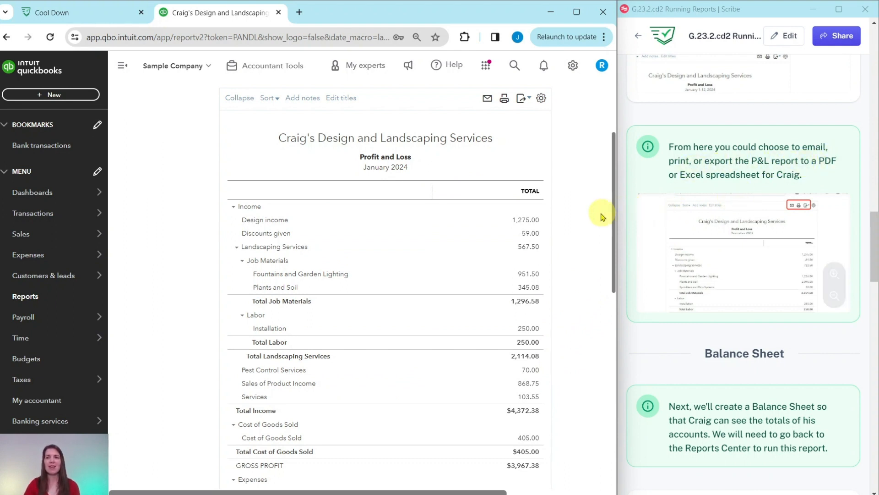
pyautogui.scroll(3, 590, 228)
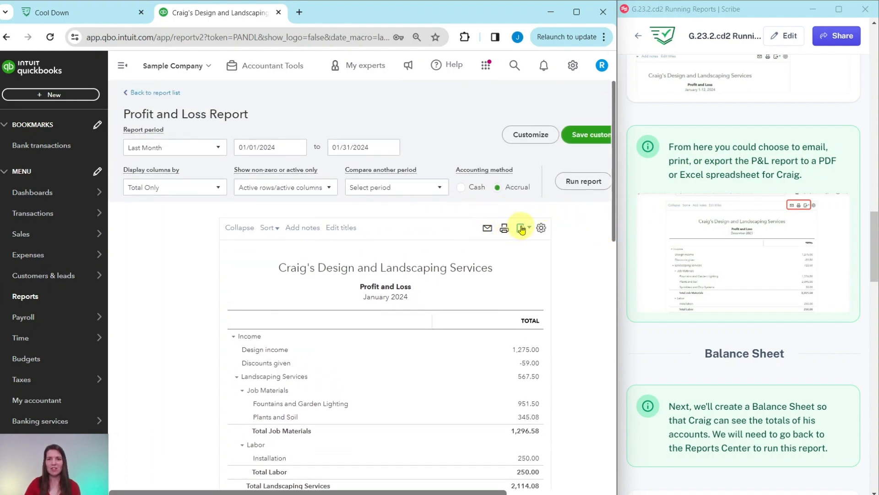
pyautogui.click(522, 227)
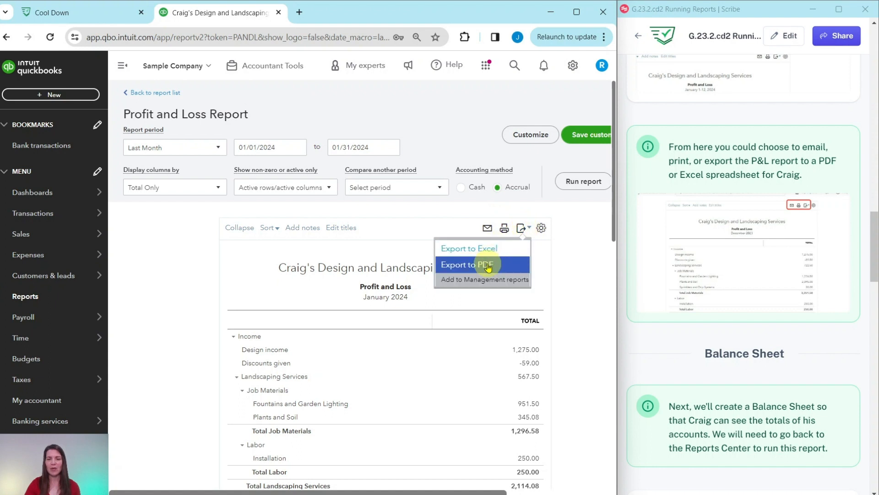
pyautogui.click(572, 265)
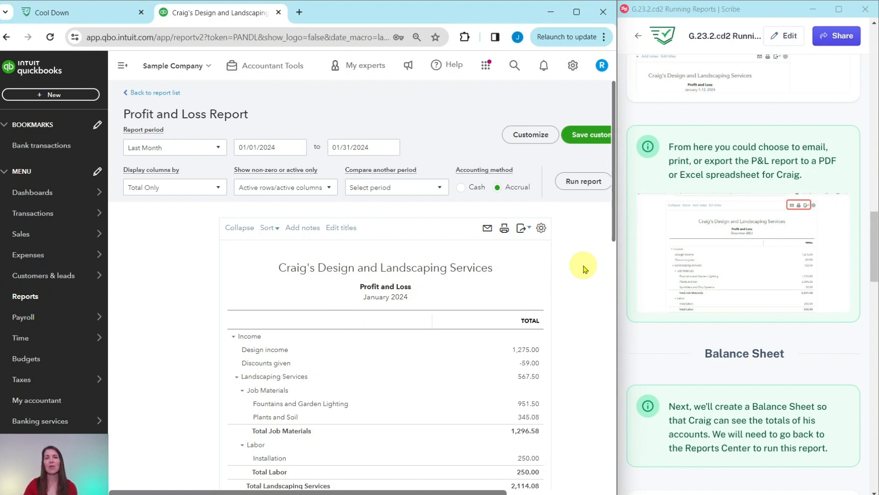
# Step: Return from the Profit and Loss report to the report list
pyautogui.scroll(-2, 614, 261)
pyautogui.scroll(-3, 724, 262)
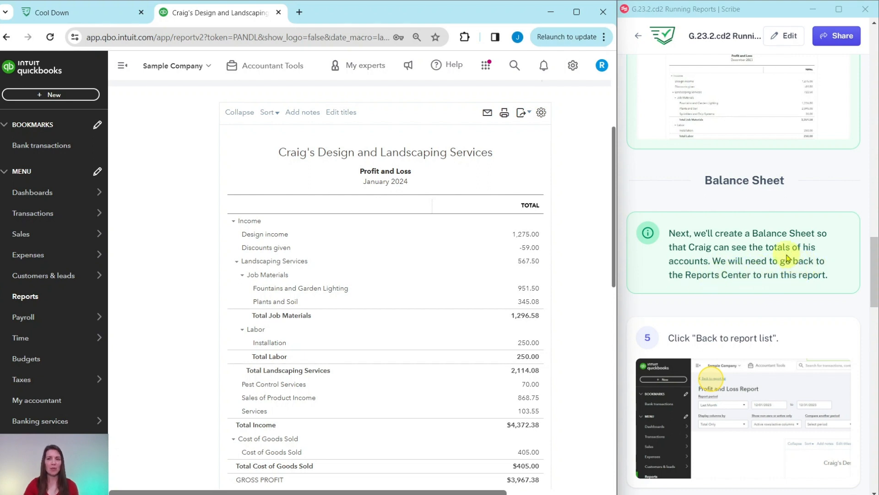
pyautogui.scroll(-3, 781, 248)
pyautogui.scroll(-3, 780, 249)
pyautogui.scroll(2, 820, 206)
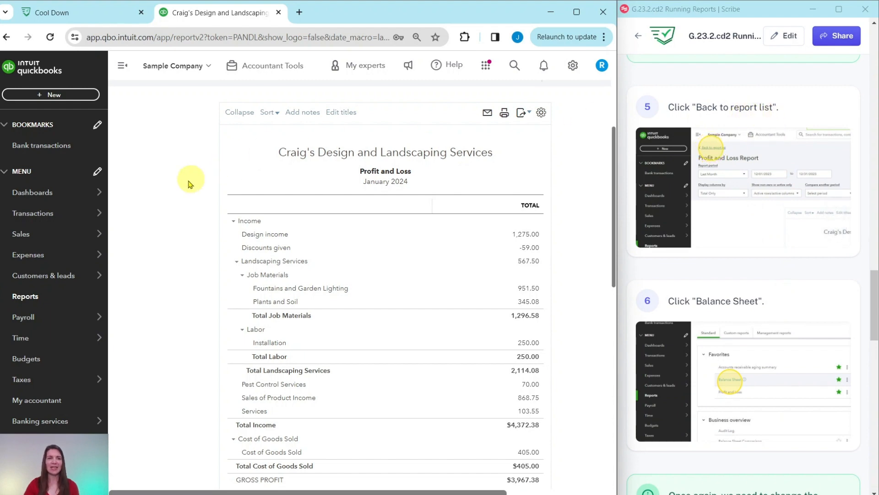
pyautogui.scroll(2, 161, 211)
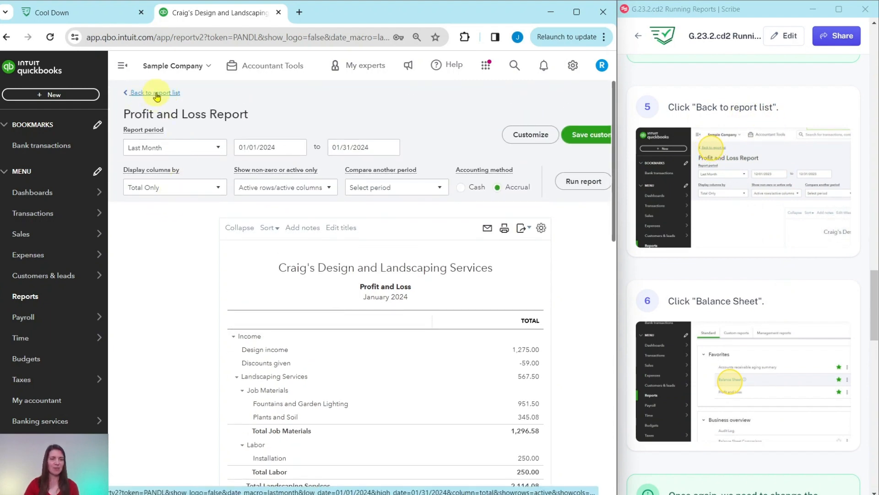
pyautogui.click(157, 95)
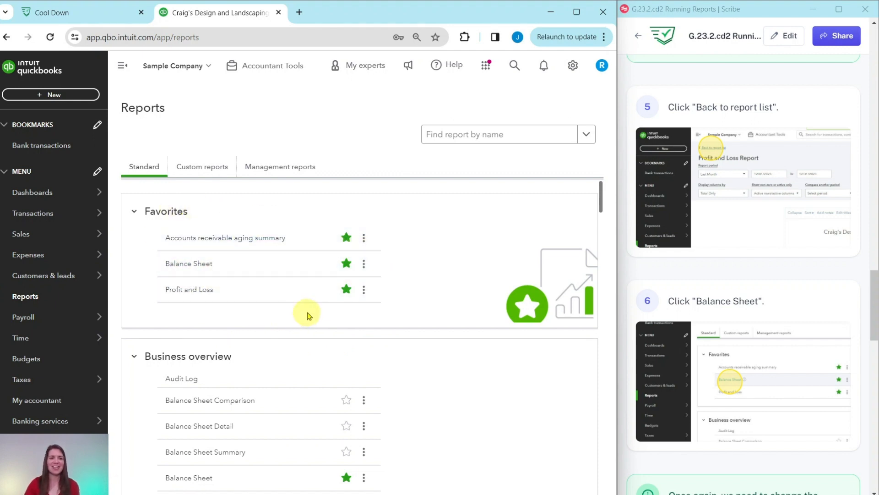
# Step: Look through the Business overview reports and open the Balance Sheet from the favorites
pyautogui.scroll(-4, 306, 307)
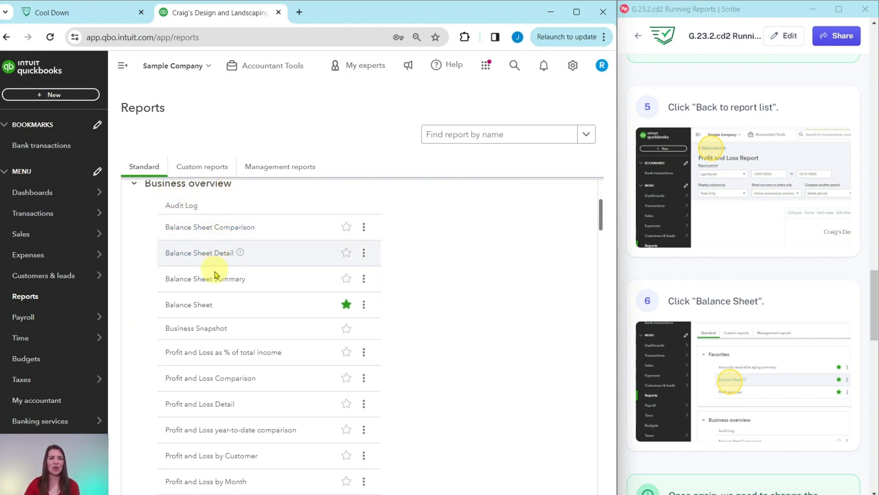
pyautogui.scroll(-1, 212, 306)
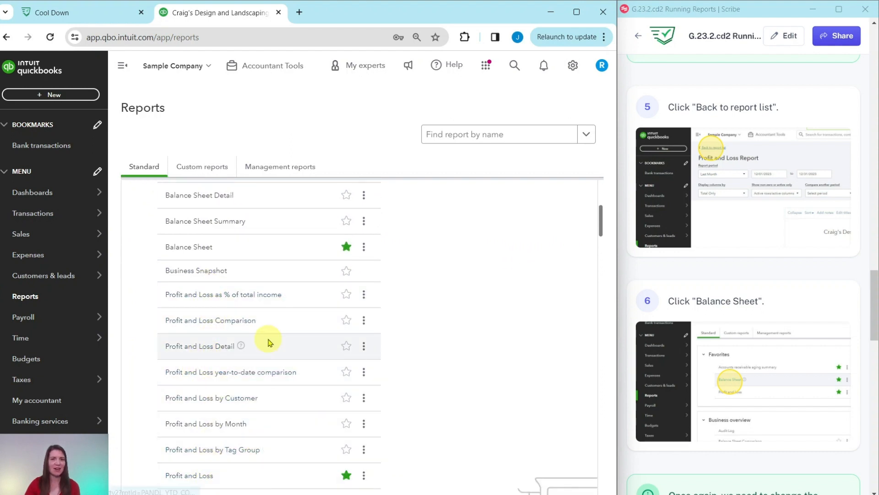
pyautogui.scroll(5, 269, 344)
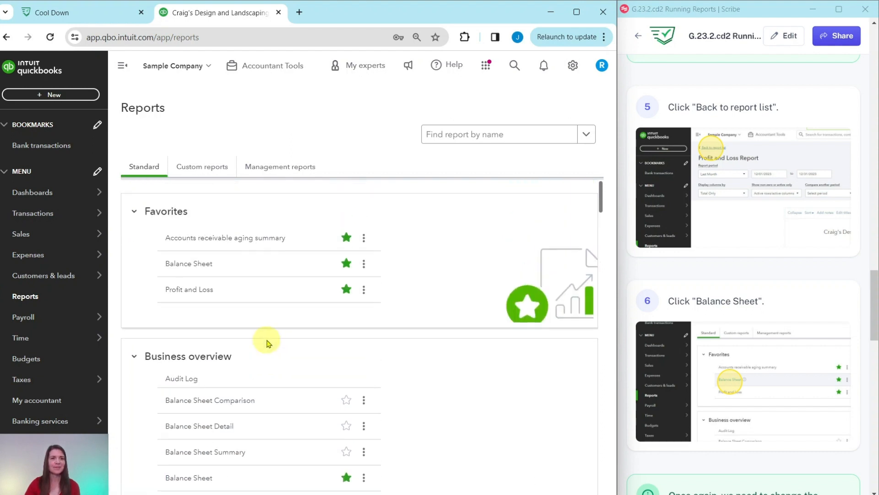
pyautogui.click(183, 268)
# Step: Set the Balance Sheet report period to Last Month and run the report
pyautogui.scroll(-5, 733, 275)
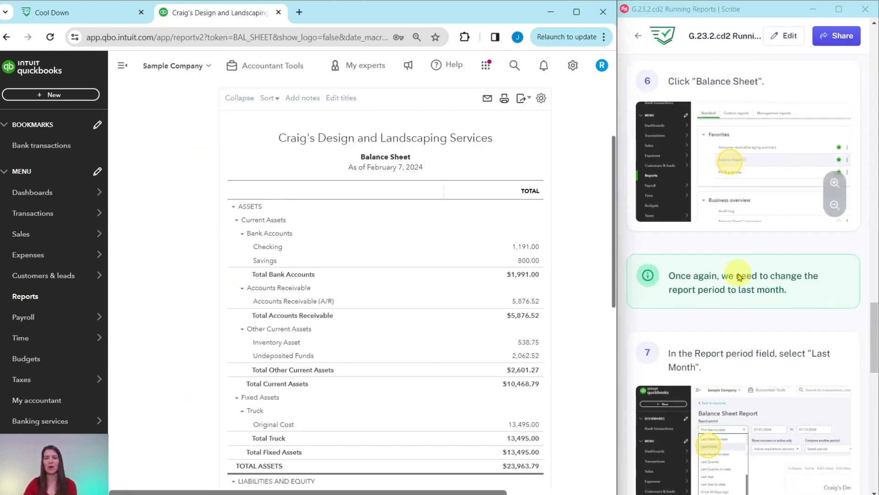
pyautogui.scroll(-3, 739, 276)
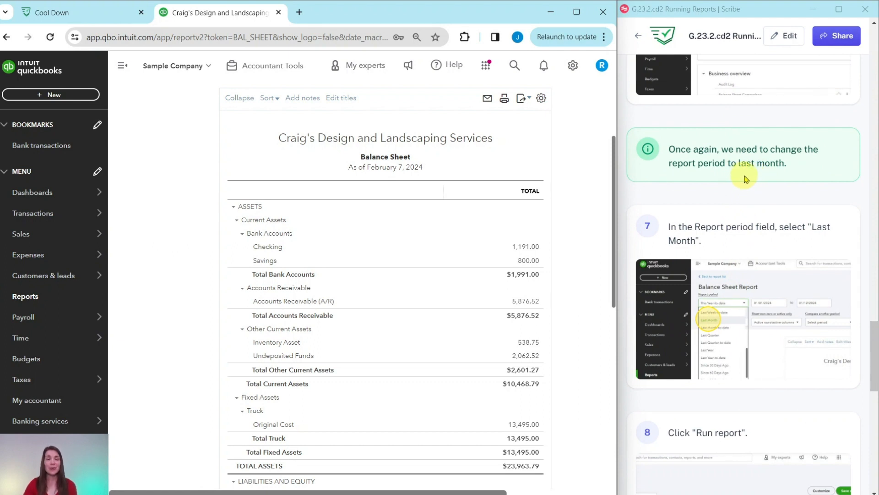
pyautogui.scroll(-1, 744, 180)
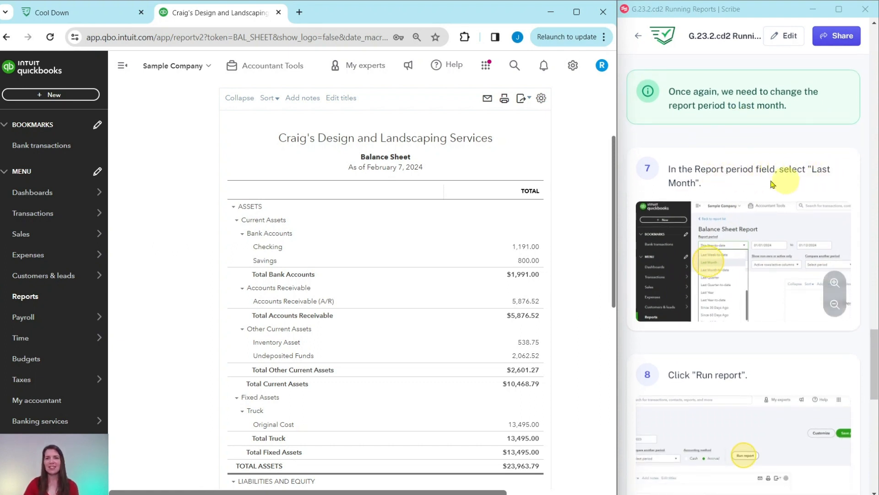
pyautogui.scroll(3, 179, 214)
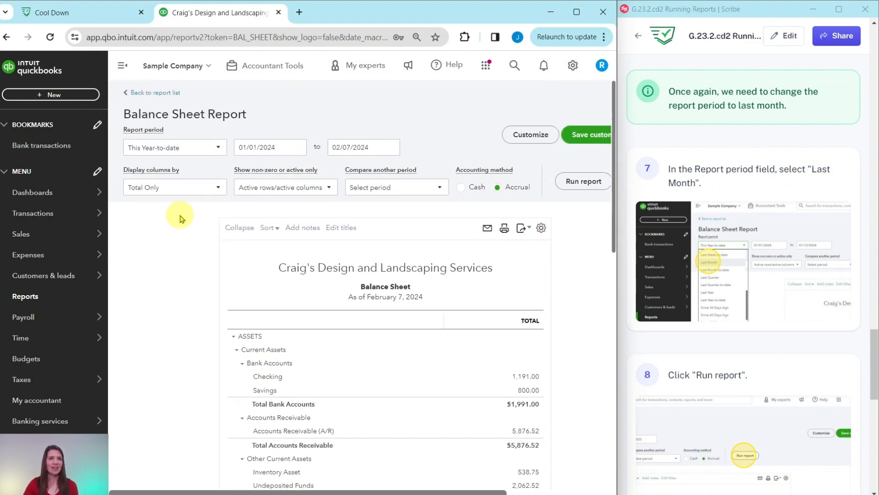
pyautogui.click(201, 148)
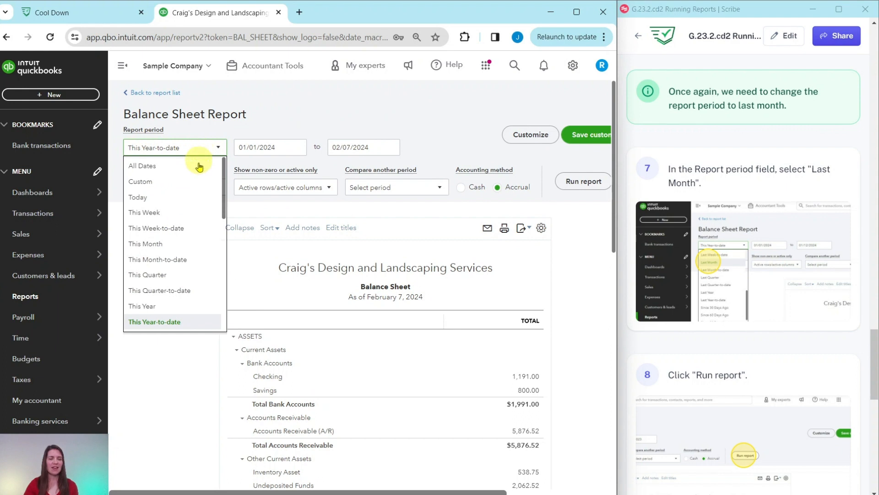
pyautogui.scroll(-2, 202, 198)
pyautogui.scroll(-1, 202, 198)
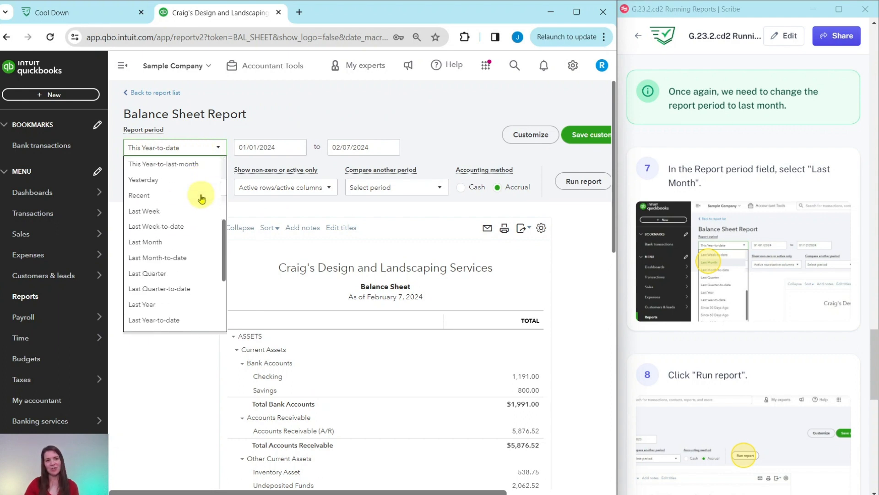
pyautogui.click(146, 242)
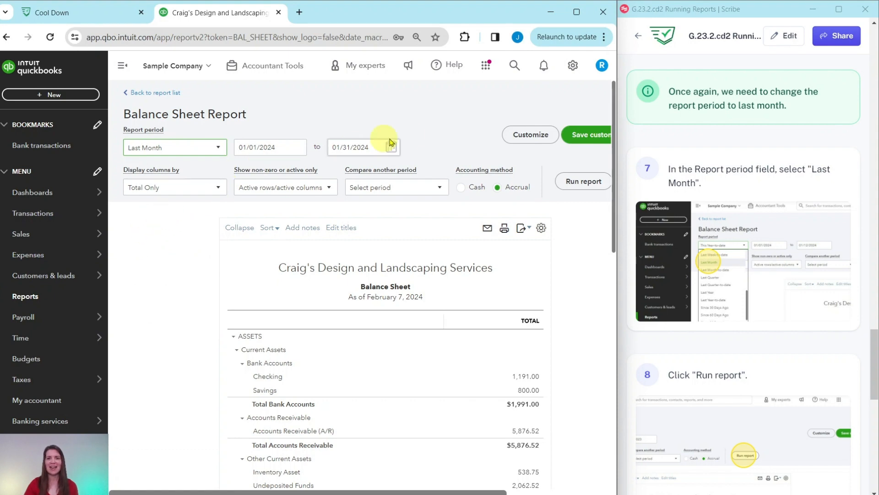
pyautogui.click(579, 183)
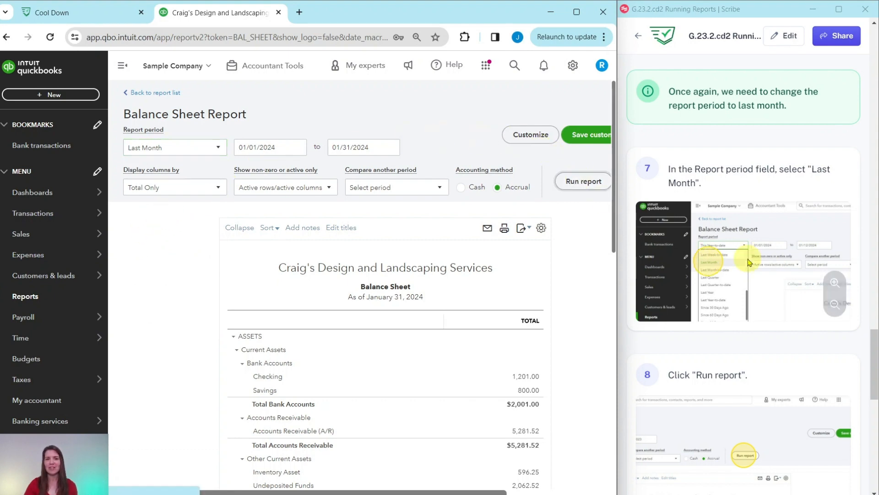
# Step: Review the Balance Sheet and the guide's notes on the estimates report, and return to the report list
pyautogui.scroll(-3, 307, 324)
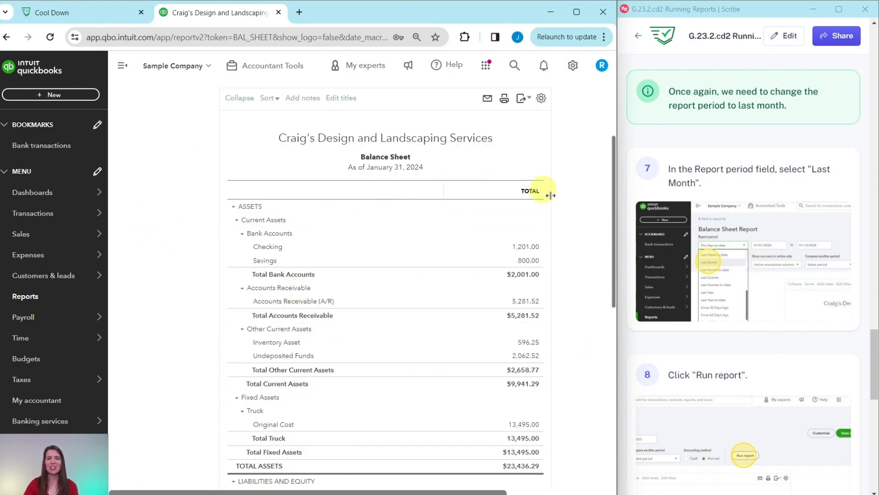
pyautogui.moveTo(697, 297)
pyautogui.scroll(-10, 697, 297)
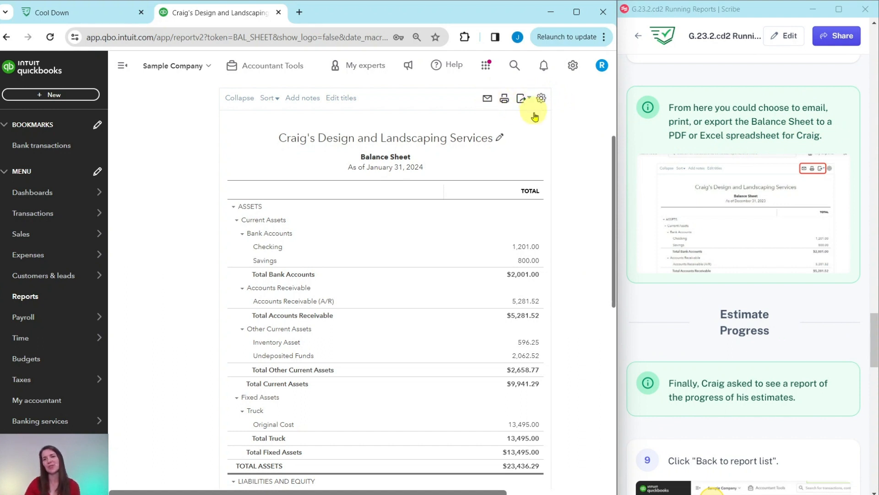
pyautogui.scroll(-5, 689, 151)
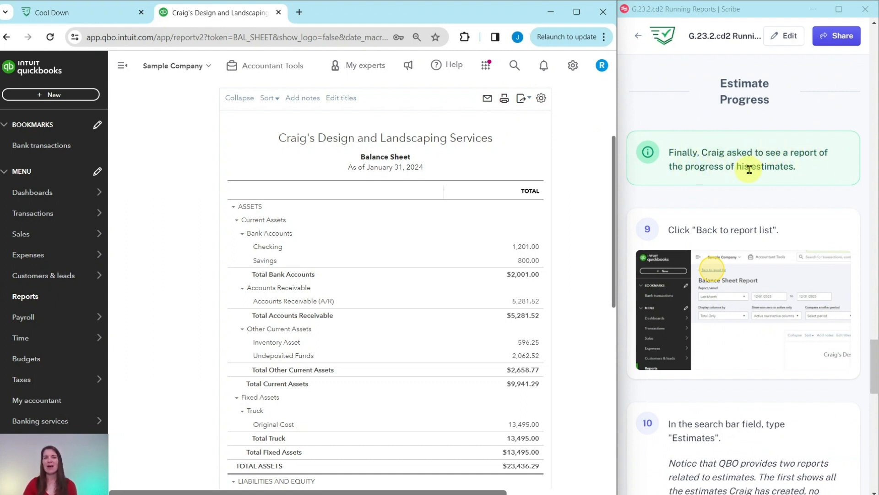
pyautogui.scroll(-3, 765, 170)
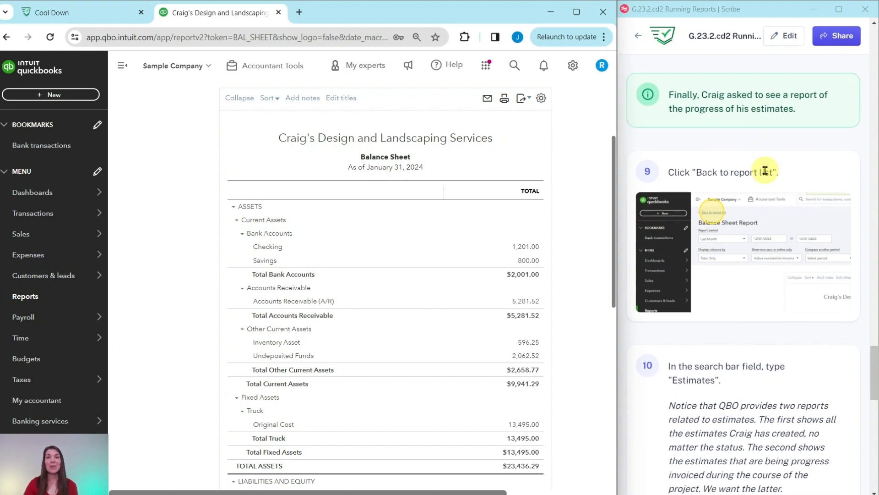
pyautogui.moveTo(758, 168)
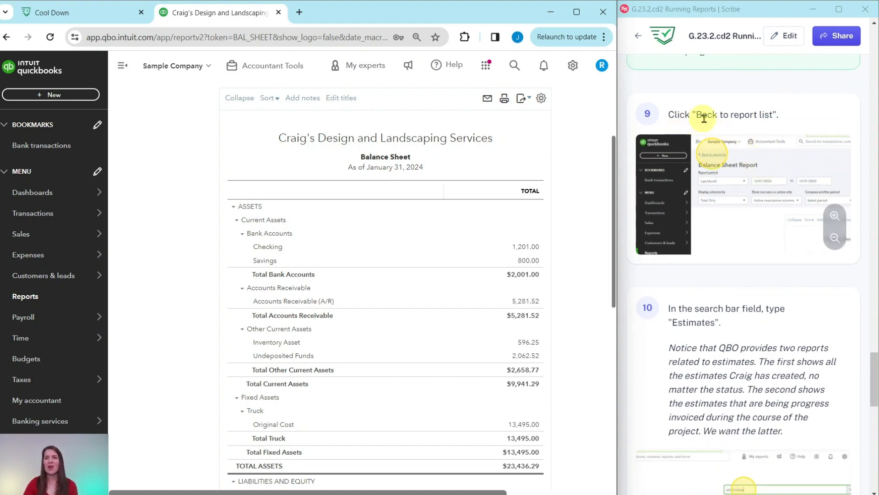
pyautogui.scroll(3, 181, 142)
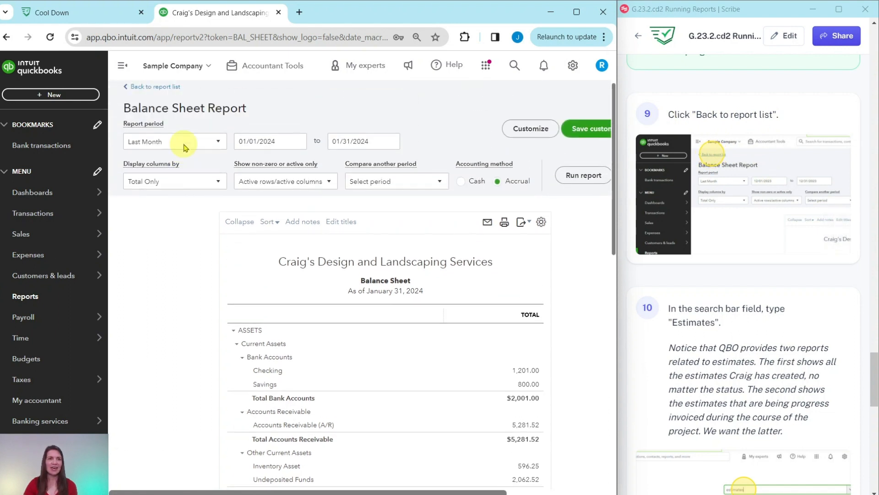
pyautogui.click(148, 95)
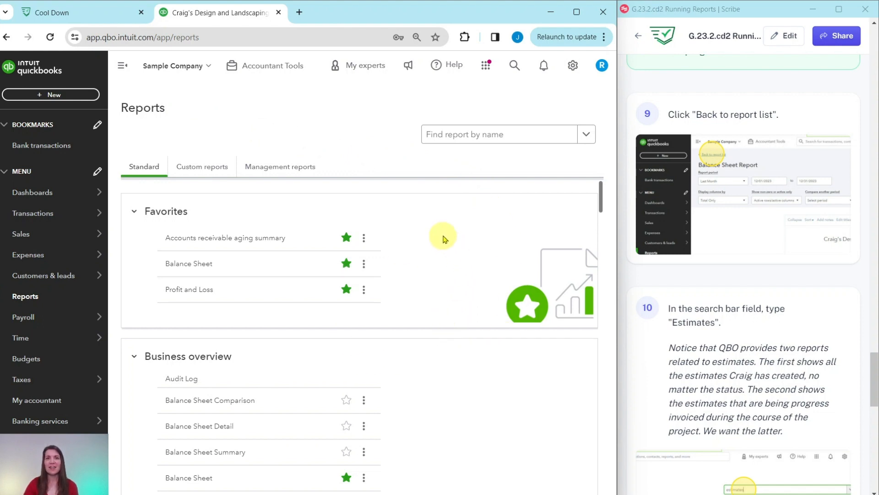
# Step: Search the reports for "Estimates" and open Estimates & Progress Invoicing Summary by Customer to review its invoiced and remaining amounts
pyautogui.click(458, 138)
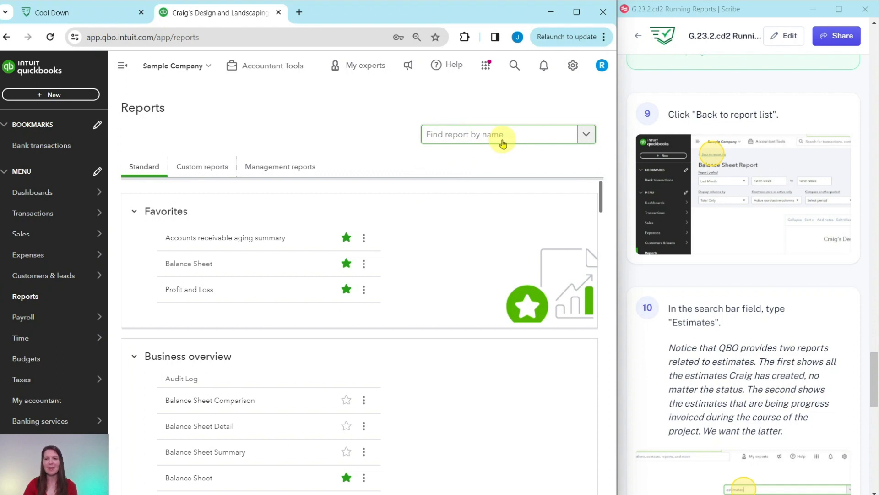
pyautogui.click(454, 139)
pyautogui.write('Estimates')
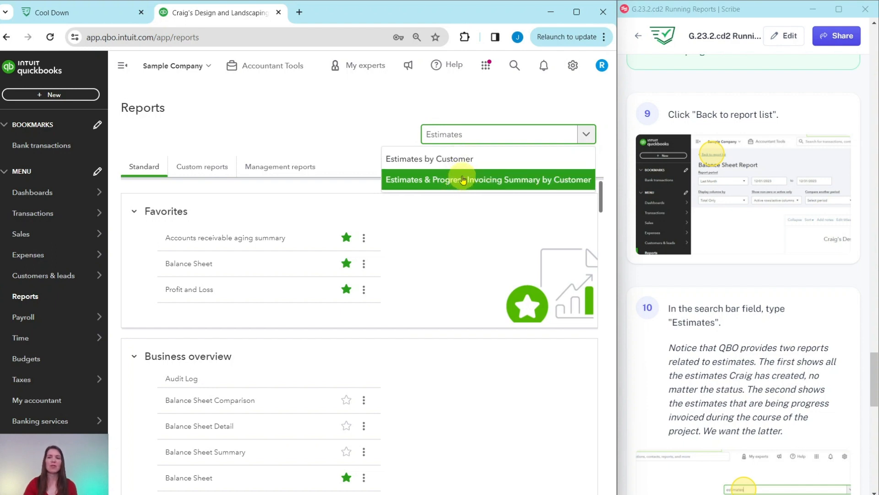
pyautogui.scroll(-5, 726, 229)
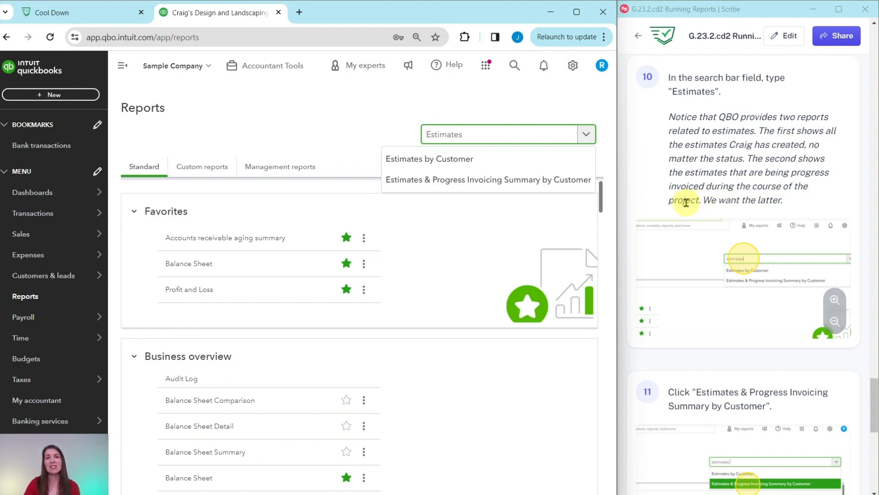
pyautogui.scroll(-4, 682, 199)
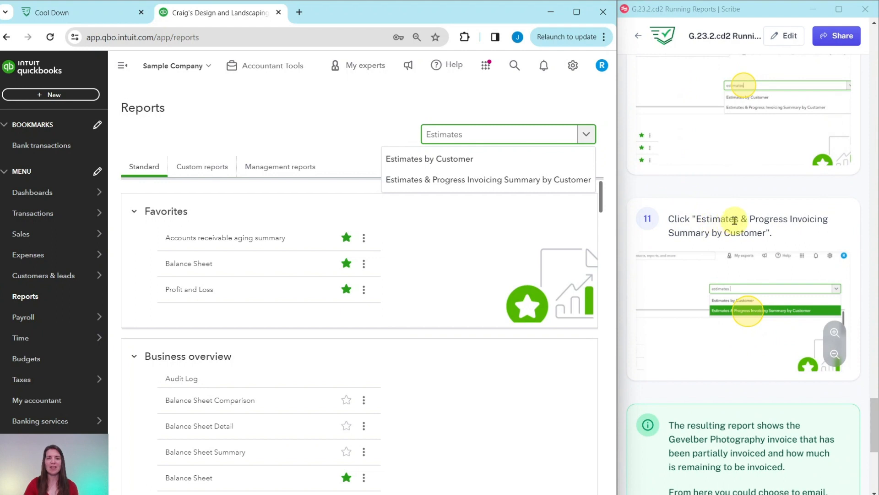
pyautogui.click(453, 181)
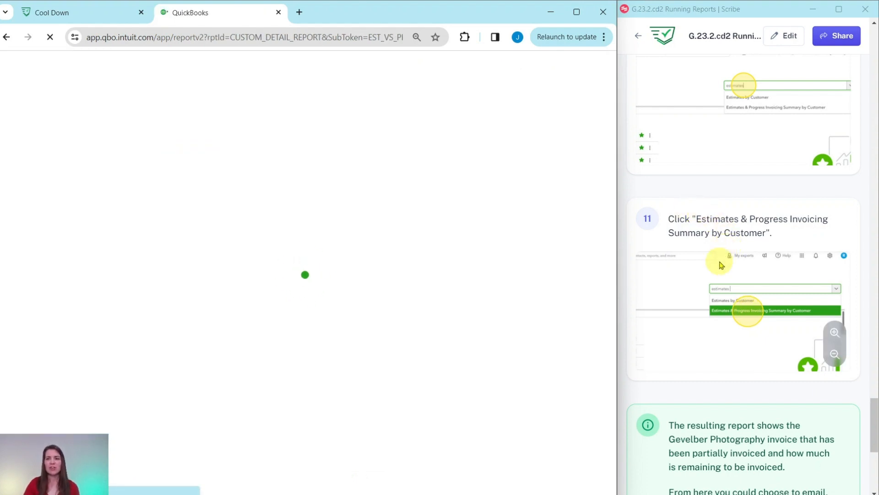
pyautogui.scroll(-5, 721, 266)
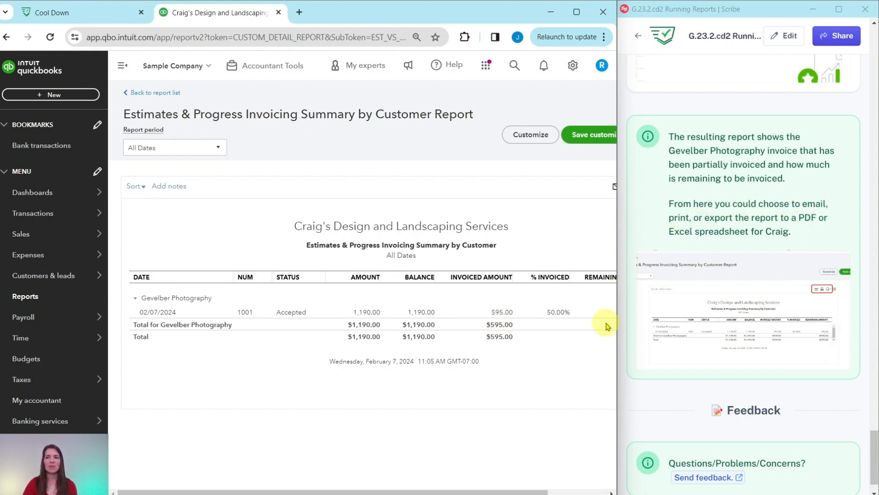
pyautogui.moveTo(539, 493); pyautogui.dragTo(598, 489)
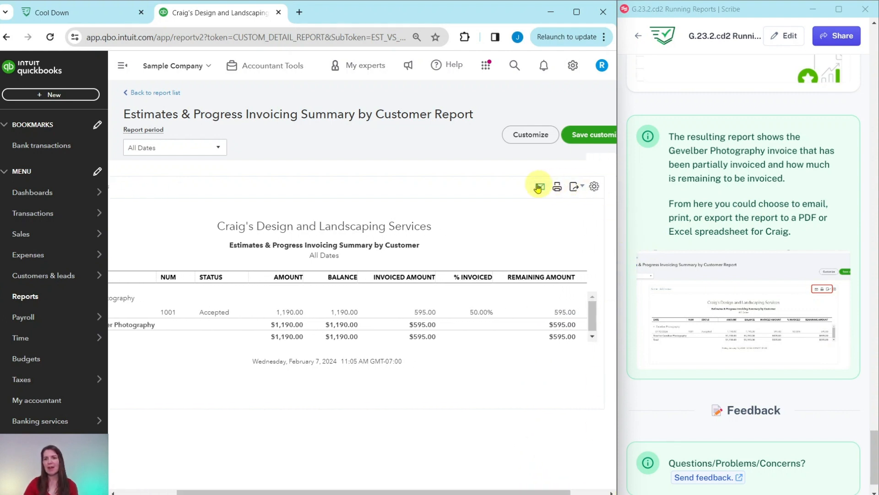